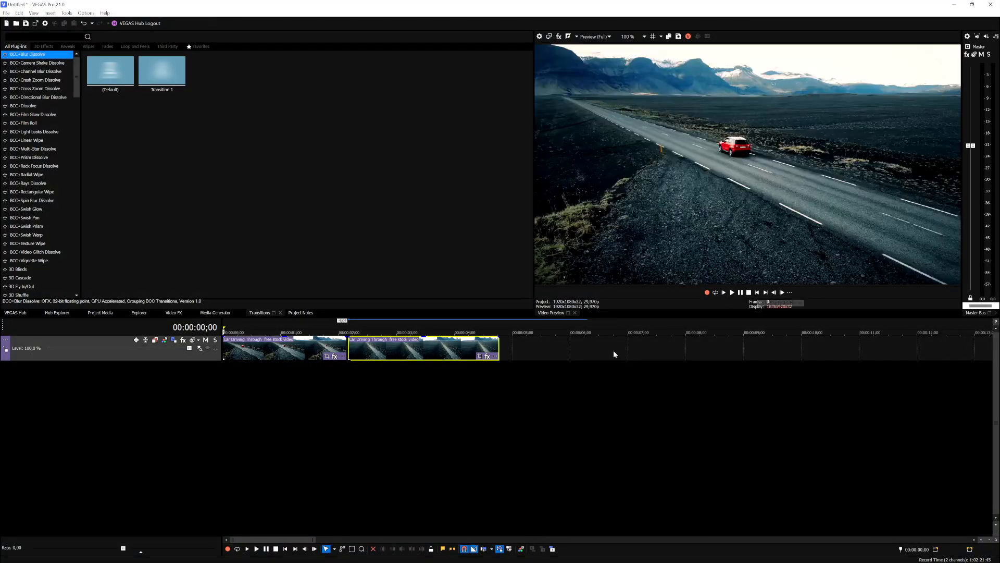
Step: Play the timeline from the start across the cut between the two road clips, stopping in the second clip
{"action": "key", "text": "space"}
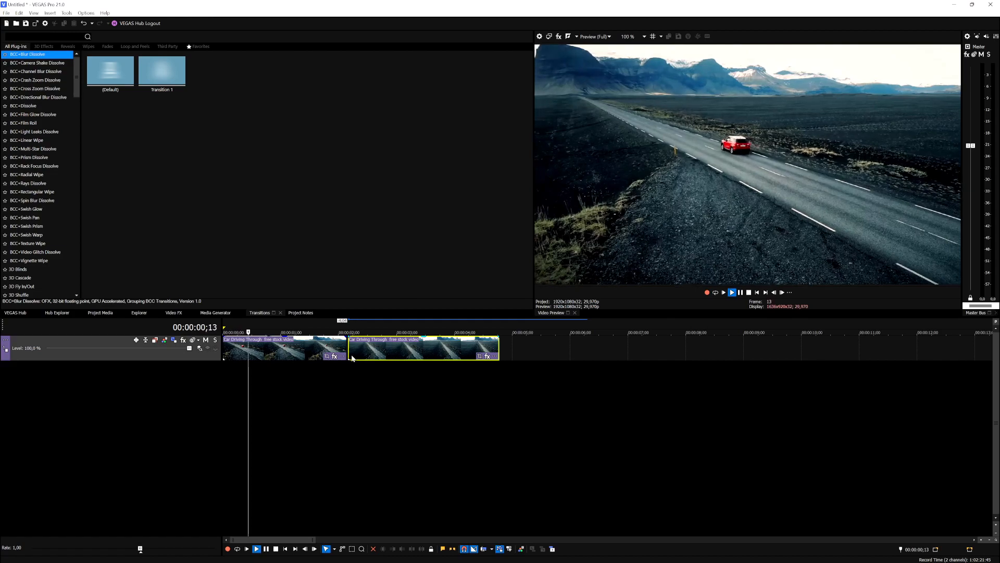
{"action": "scroll", "coordinate": [399, 343], "scroll_direction": "up", "scroll_amount": 3}
{"action": "scroll", "coordinate": [400, 346], "scroll_direction": "down", "scroll_amount": 2}
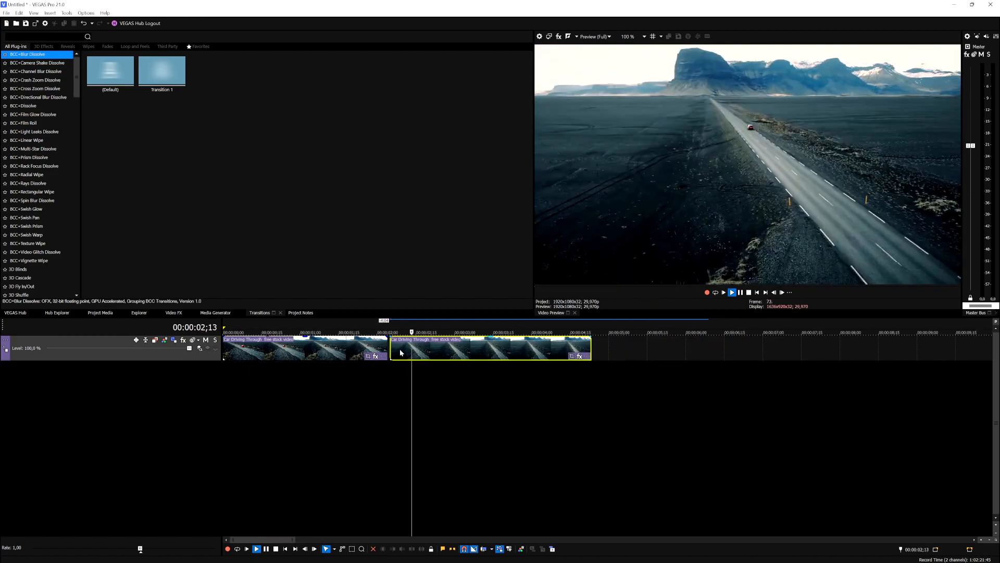
{"action": "key", "text": "space"}
{"action": "left_click", "coordinate": [392, 345]}
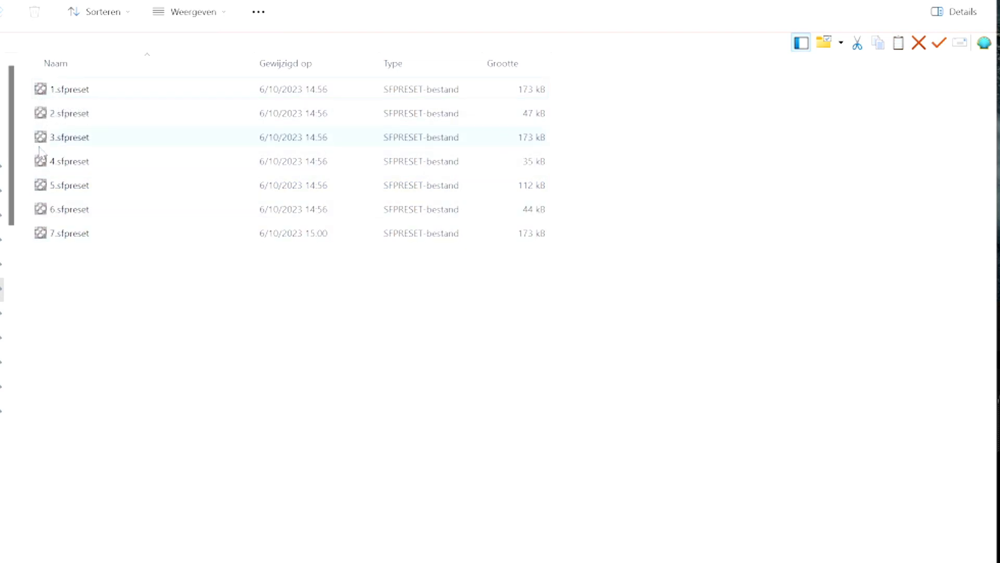
Step: Open 1.sfpreset in Preset Manager and select all presets in its FX Chains folder
{"action": "double_click", "coordinate": [76, 92]}
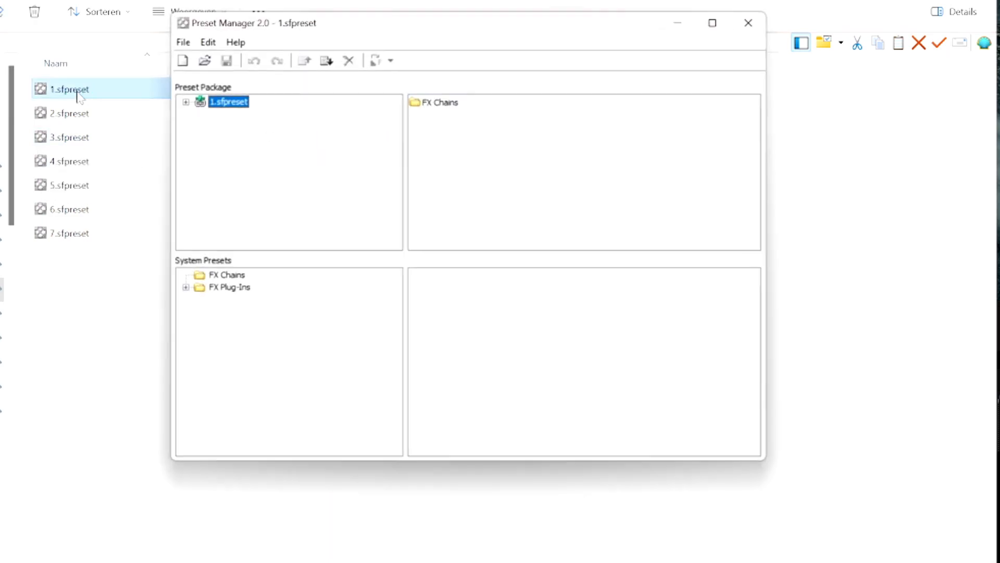
{"action": "double_click", "coordinate": [441, 103]}
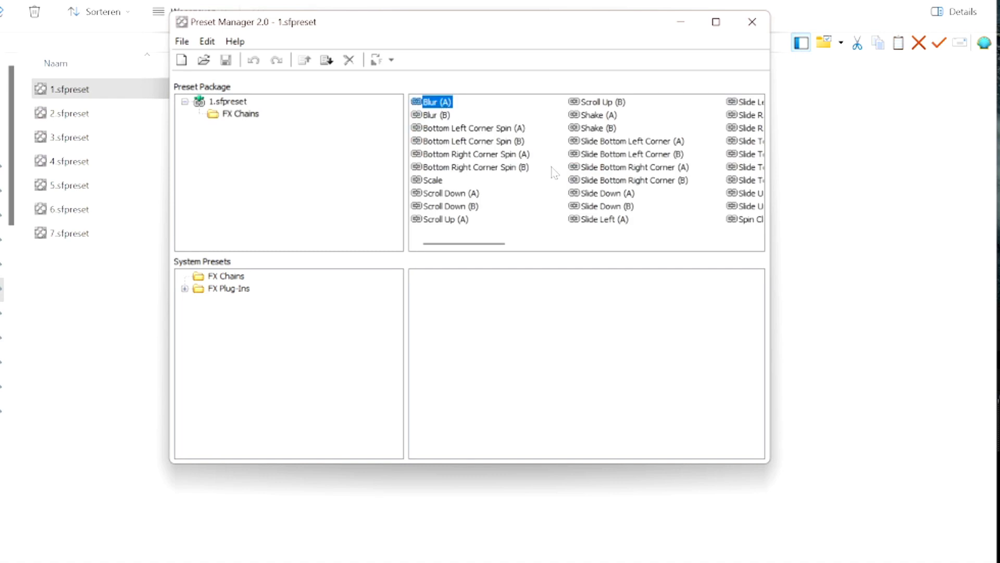
{"action": "scroll", "coordinate": [553, 172], "scroll_direction": "down", "scroll_amount": 10}
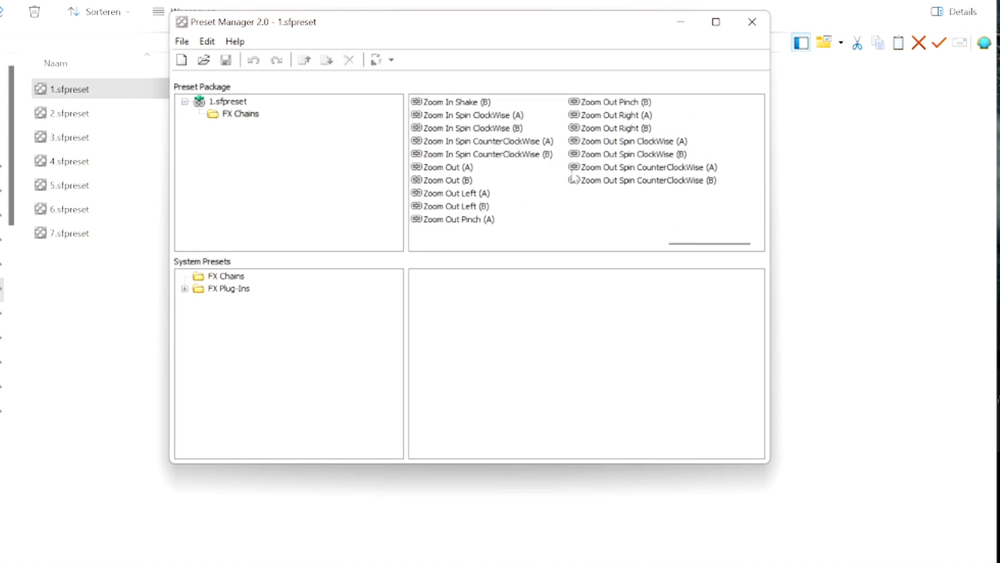
{"action": "key", "text": "ctrl+a"}
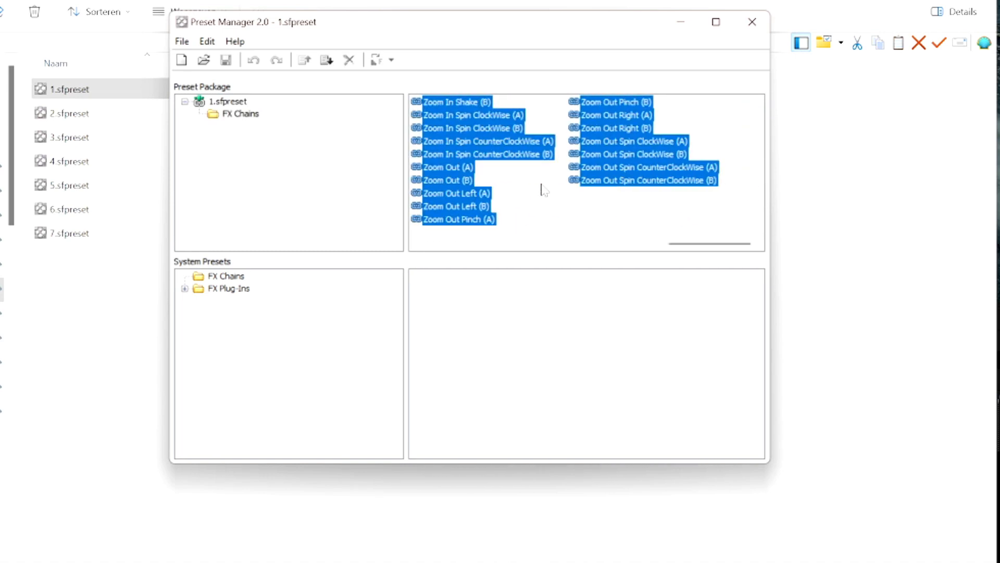
{"action": "scroll", "coordinate": [542, 190], "scroll_direction": "up", "scroll_amount": 10}
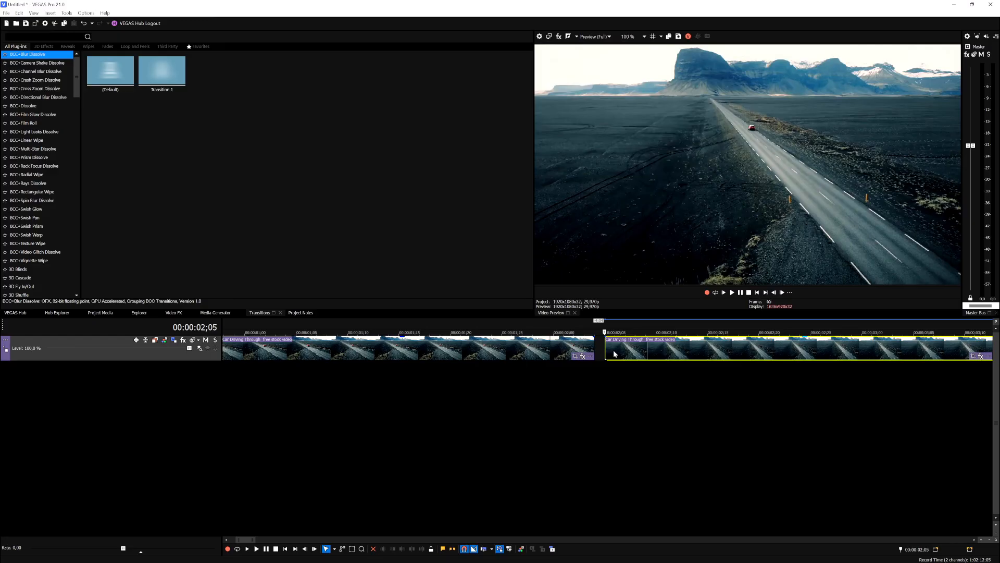
Step: Close the gap on the timeline so the second clip starts directly at the end of the first clip
{"action": "left_click_drag", "start_coordinate": [619, 355], "coordinate": [594, 347]}
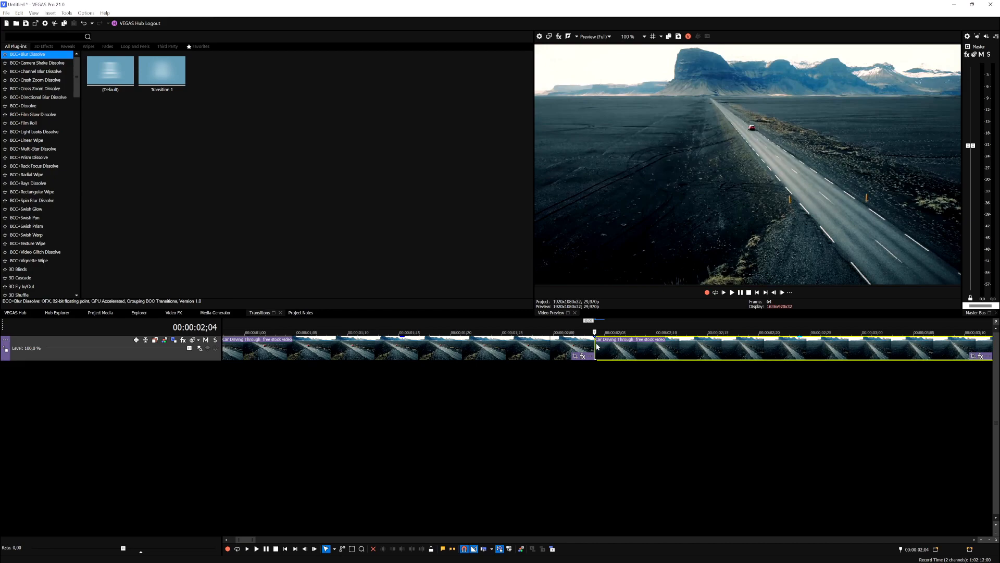
{"action": "scroll", "coordinate": [429, 351], "scroll_direction": "down", "scroll_amount": 4}
{"action": "scroll", "coordinate": [489, 354], "scroll_direction": "up", "scroll_amount": 4}
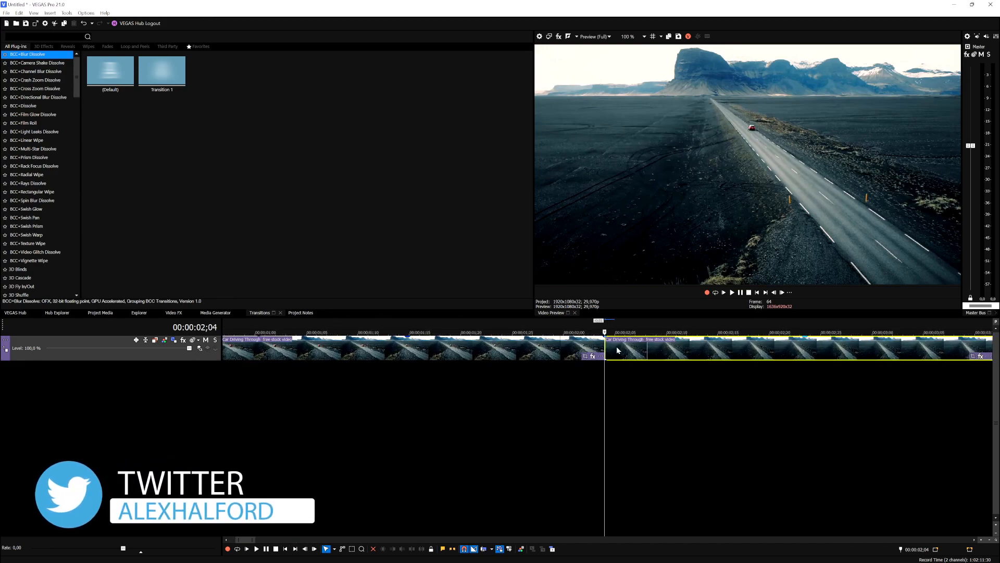
{"action": "scroll", "coordinate": [618, 350], "scroll_direction": "down", "scroll_amount": 1}
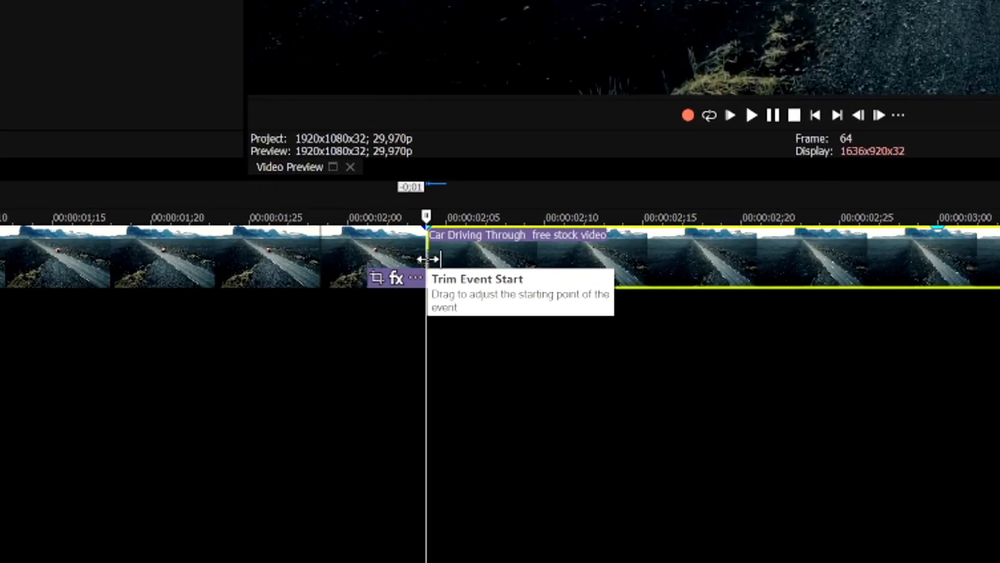
Step: Split the clips five frames after and five frames before the cut to make two short transition segments
{"action": "key", "text": "Right"}
{"action": "key", "text": "Right"}
{"action": "key", "text": "Right"}
{"action": "key", "text": "Right"}
{"action": "key", "text": "Right"}
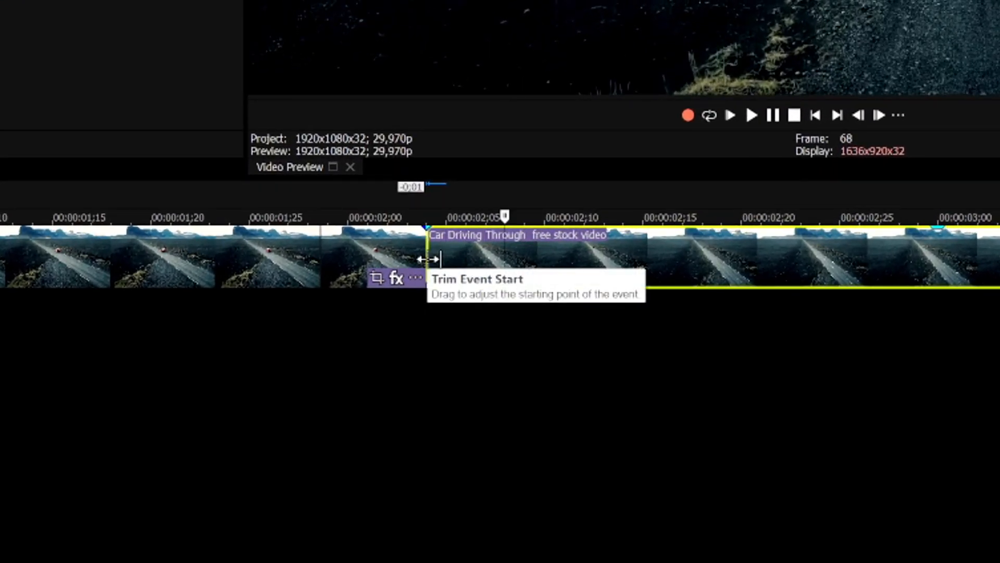
{"action": "key", "text": "s"}
{"action": "left_click", "coordinate": [424, 254]}
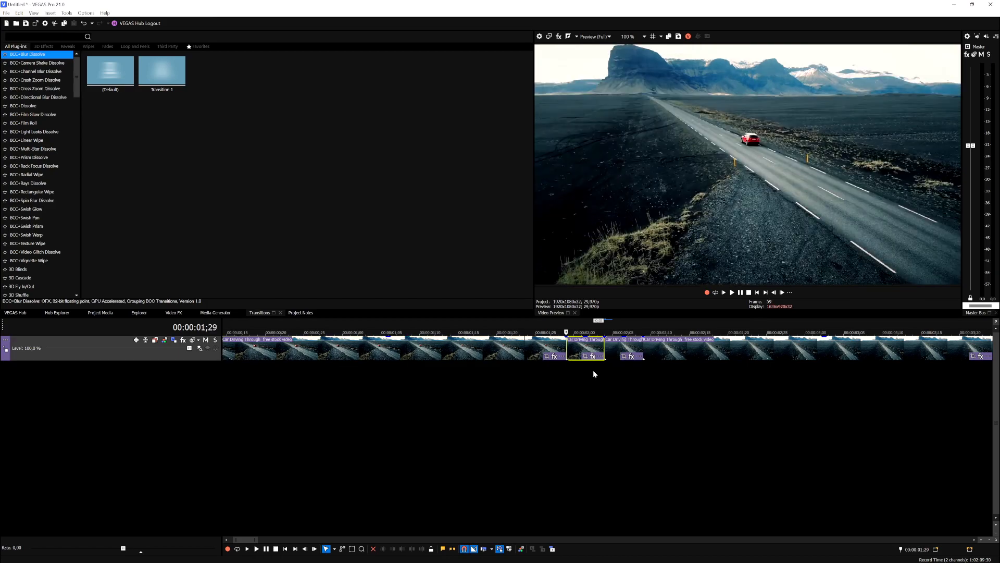
Step: Set the time selection across both short segments around the cut, from 00:00:01;29 to 00:00:02;09
{"action": "left_click", "coordinate": [594, 371]}
{"action": "left_click_drag", "start_coordinate": [567, 326], "coordinate": [642, 326]}
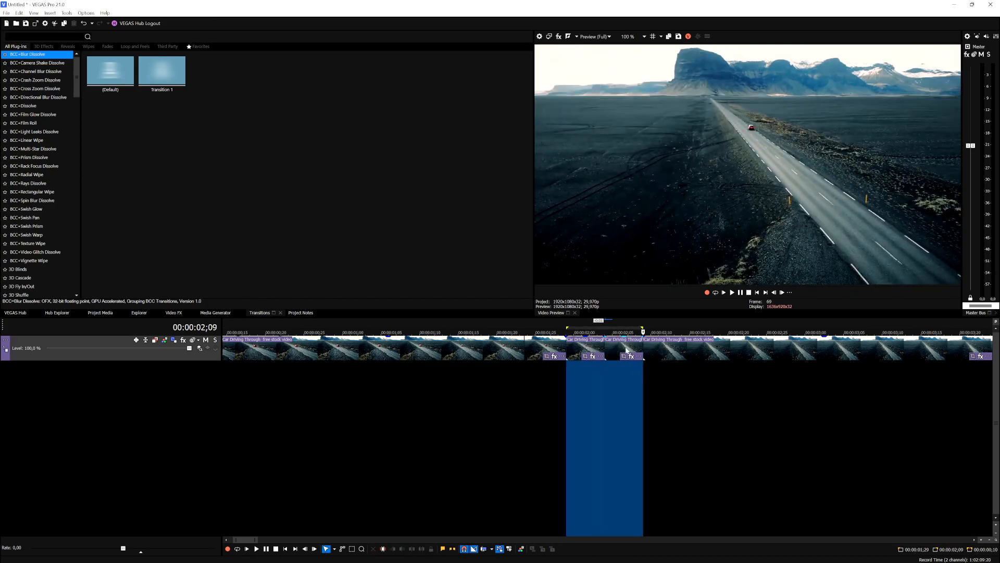
{"action": "left_click", "coordinate": [576, 346]}
{"action": "scroll", "coordinate": [578, 347], "scroll_direction": "up", "scroll_amount": 3}
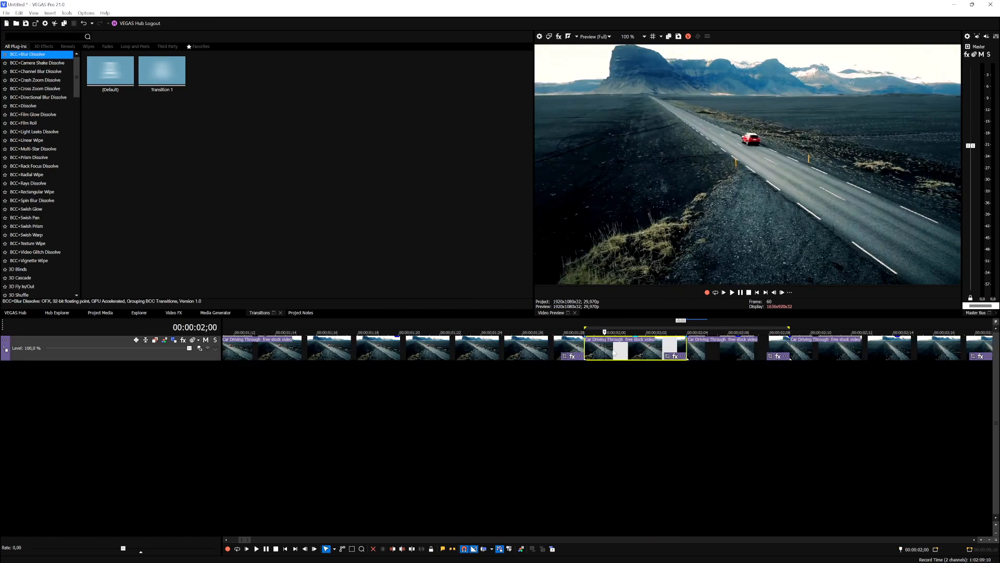
Step: Apply the Xavz Spin [A] preset from Filter Packages to the short segment before the cut
{"action": "left_click", "coordinate": [585, 348]}
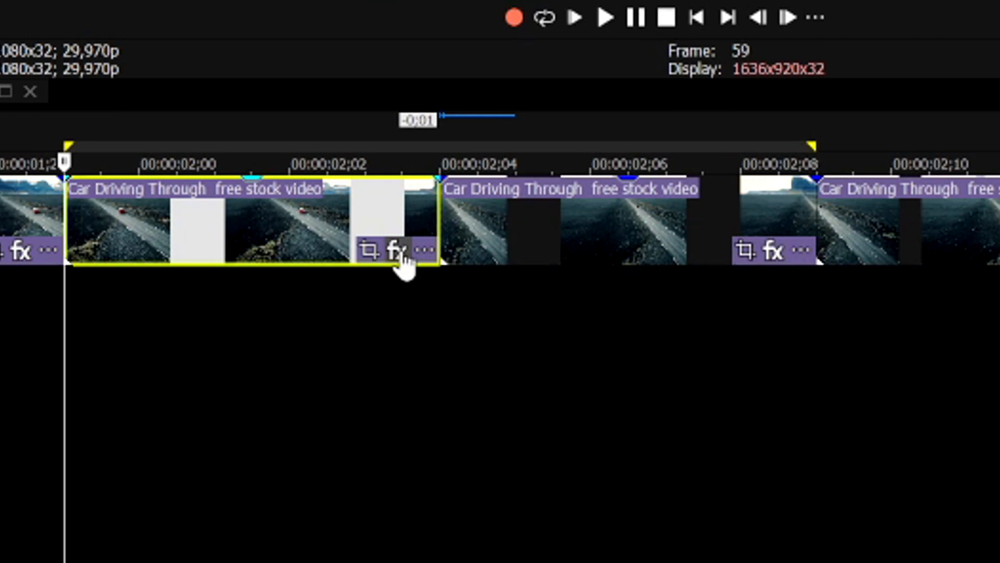
{"action": "left_click", "coordinate": [397, 251]}
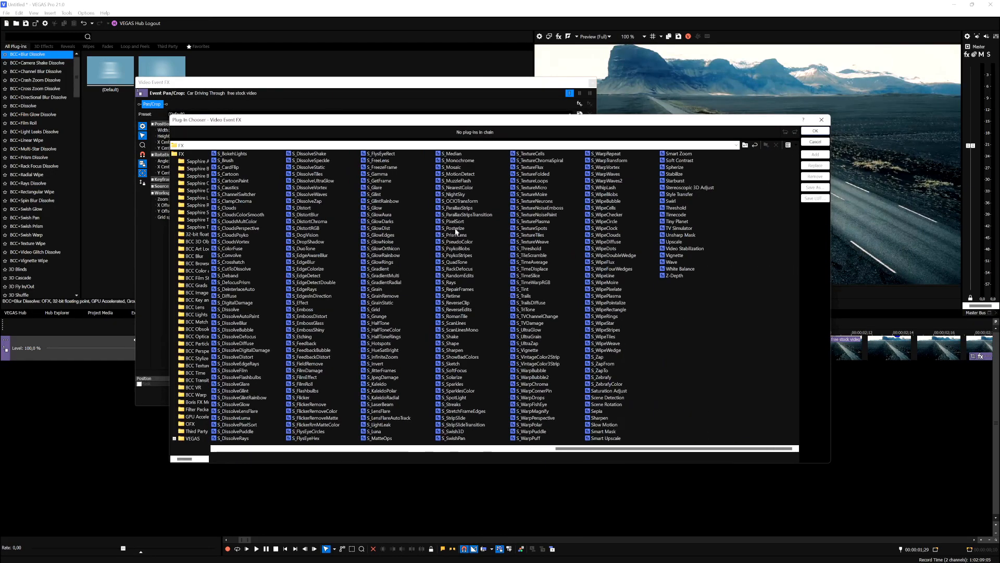
{"action": "scroll", "coordinate": [448, 237], "scroll_direction": "left", "scroll_amount": 10}
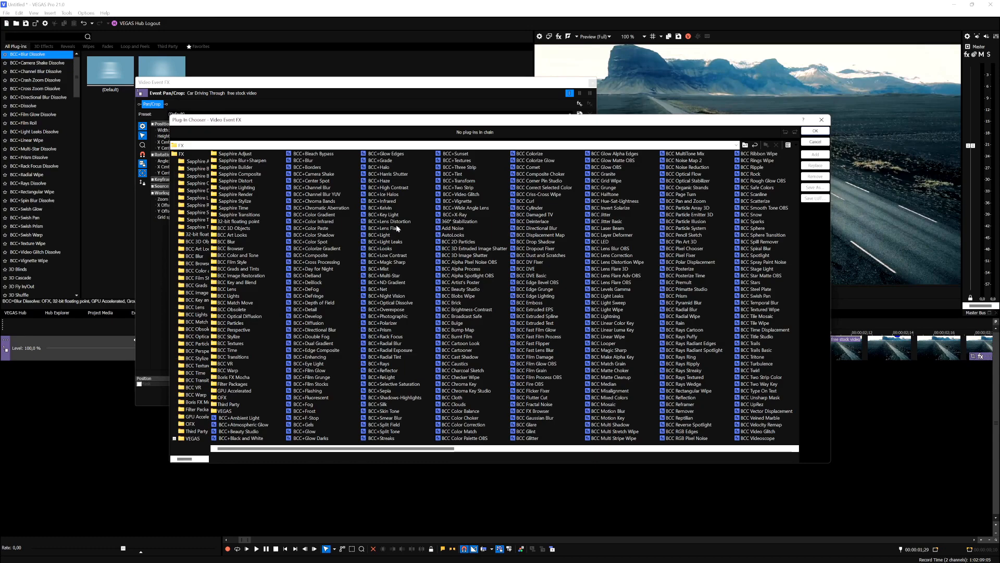
{"action": "left_click", "coordinate": [197, 409]}
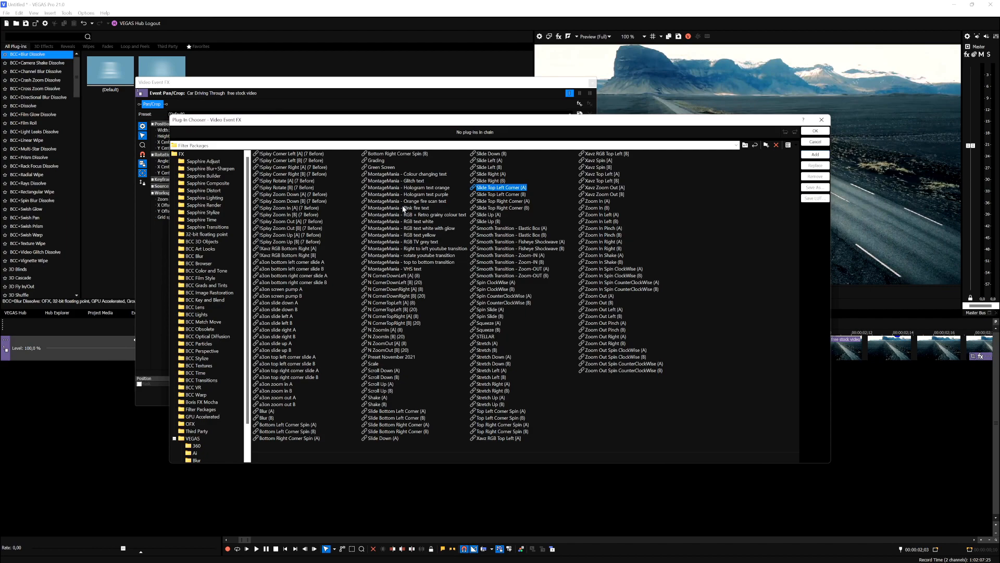
{"action": "left_click", "coordinate": [598, 160]}
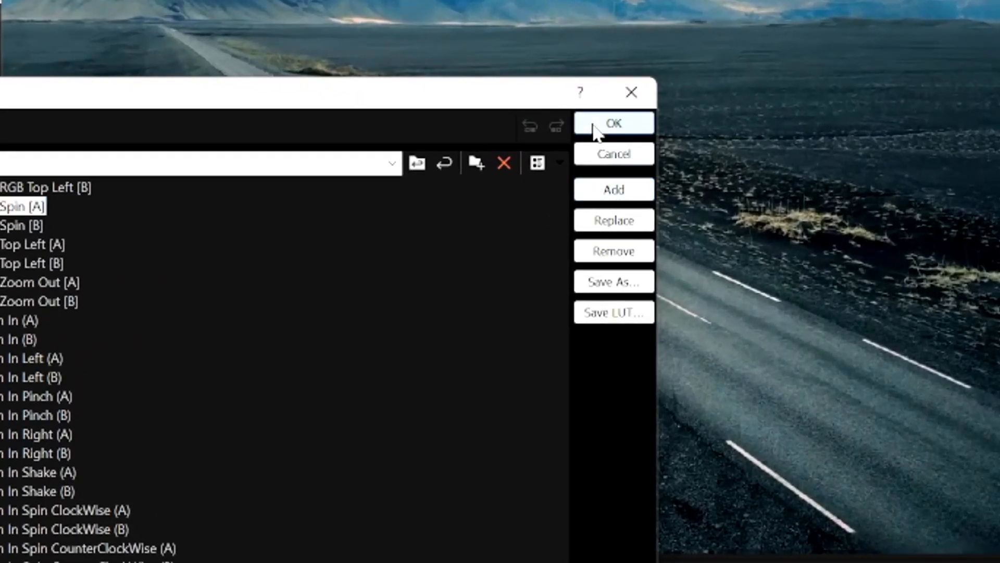
{"action": "left_click", "coordinate": [599, 127]}
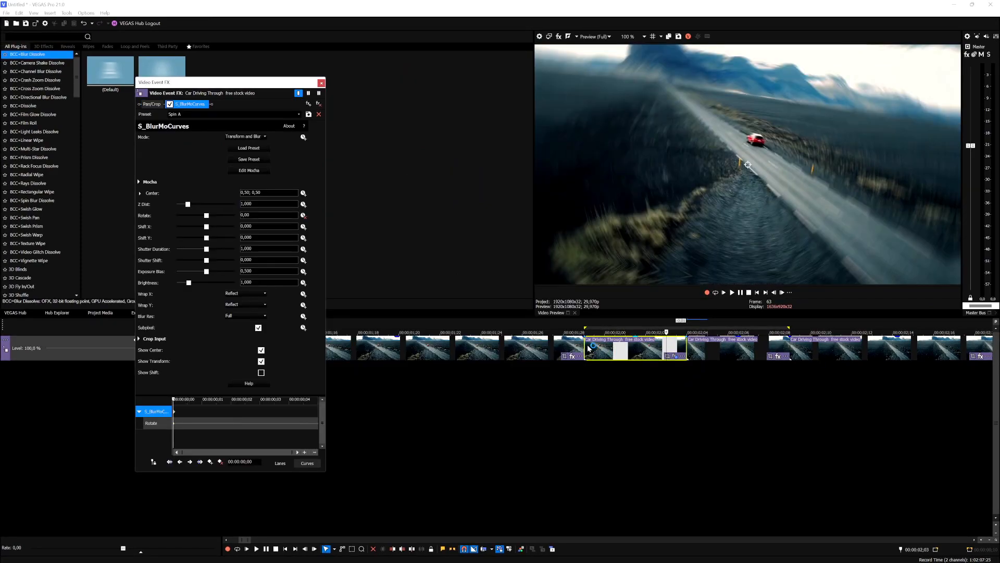
Step: Step frame by frame through the short segment before the cut to examine its spin blur
{"action": "left_click", "coordinate": [589, 348]}
{"action": "key", "text": "Right"}
{"action": "key", "text": "Right"}
{"action": "key", "text": "Right"}
{"action": "key", "text": "Right"}
{"action": "key", "text": "Right"}
{"action": "key", "text": "Right"}
Step: Apply the Xavz Spin [B] preset from Filter Packages to the short segment after the cut
{"action": "left_click", "coordinate": [704, 349]}
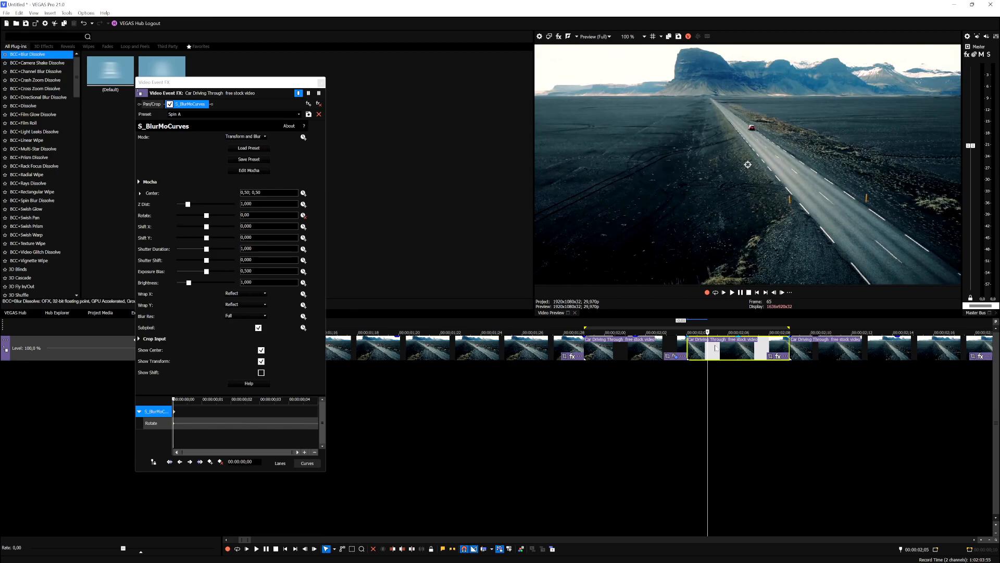
{"action": "left_click", "coordinate": [778, 359]}
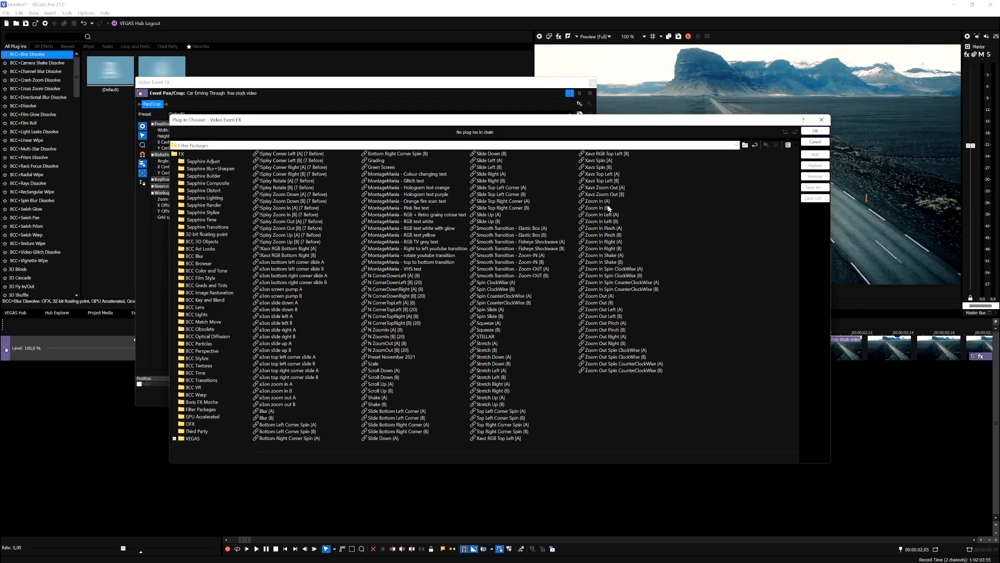
{"action": "left_click", "coordinate": [604, 168]}
{"action": "left_click", "coordinate": [815, 155]}
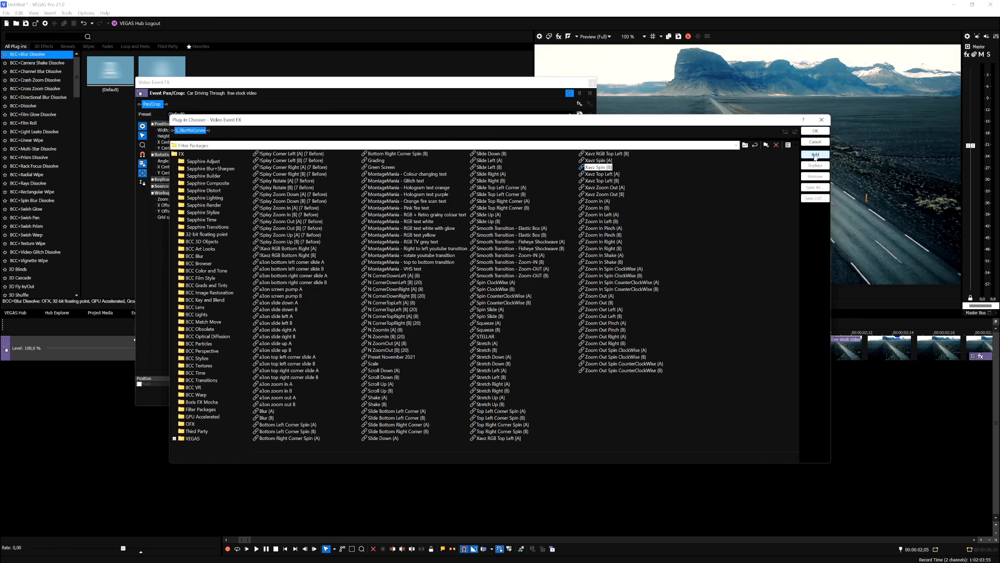
{"action": "left_click", "coordinate": [815, 131]}
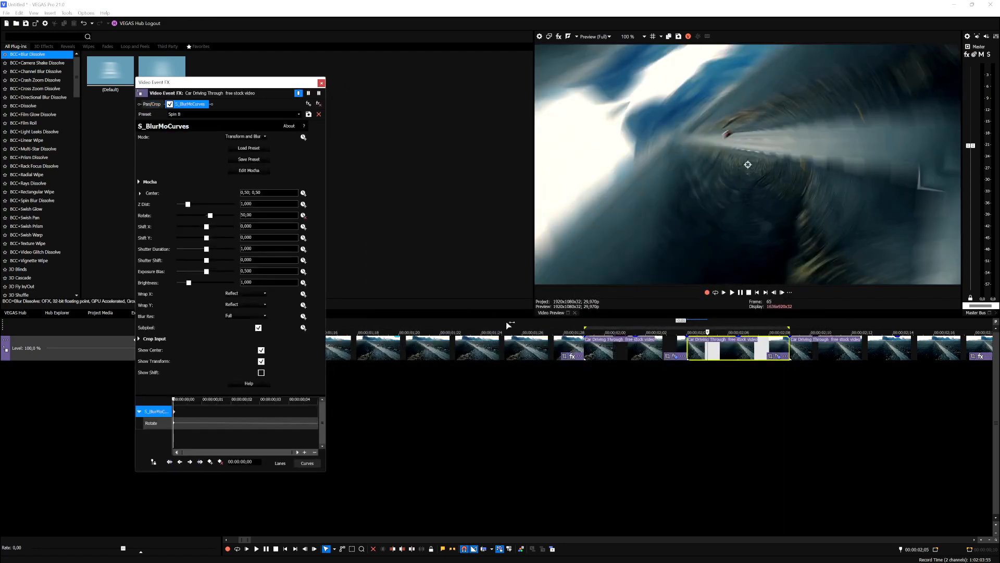
Step: Play the spin transition several times from 00:00:01;20, before the first short segment
{"action": "left_click", "coordinate": [420, 325]}
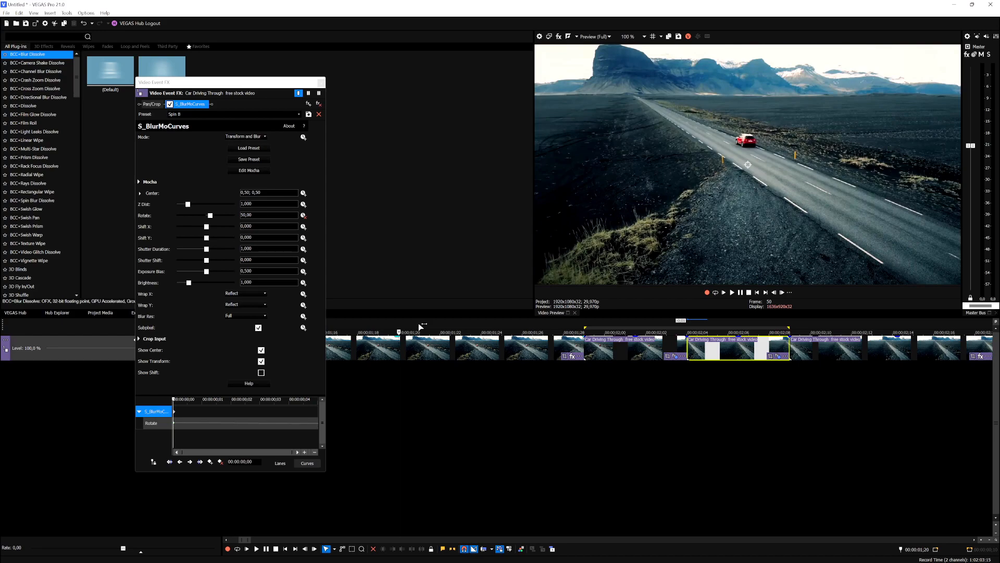
{"action": "key", "text": "space"}
{"action": "key", "text": "space"}
{"action": "key", "text": "space"}
{"action": "key", "text": "space"}
{"action": "key", "text": "space"}
Step: Open the S_BlurMoCurves settings of the segment before the cut and enable Sync Cursor to Media Timeline
{"action": "left_click", "coordinate": [587, 346]}
{"action": "scroll", "coordinate": [628, 350], "scroll_direction": "down", "scroll_amount": 1}
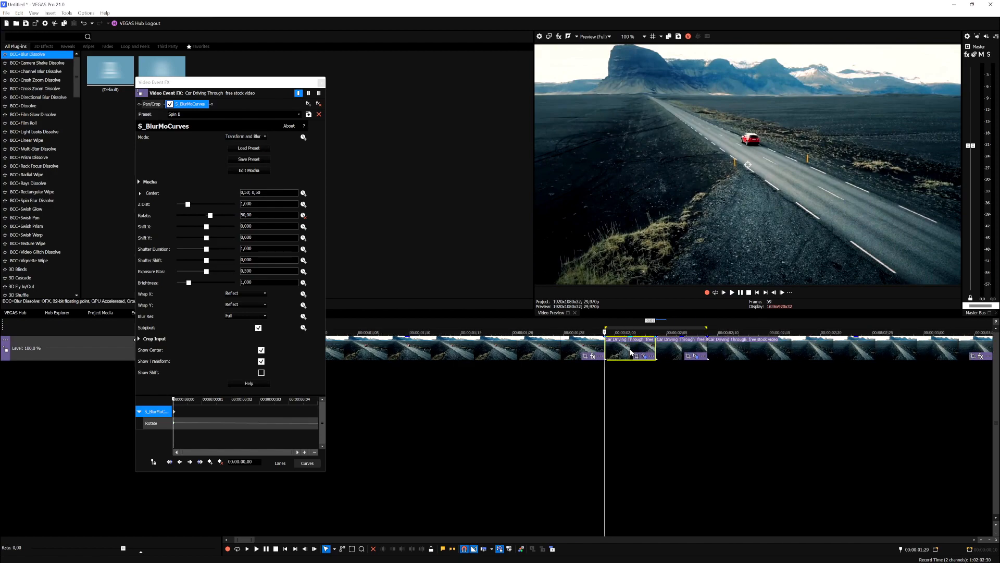
{"action": "left_click", "coordinate": [642, 354]}
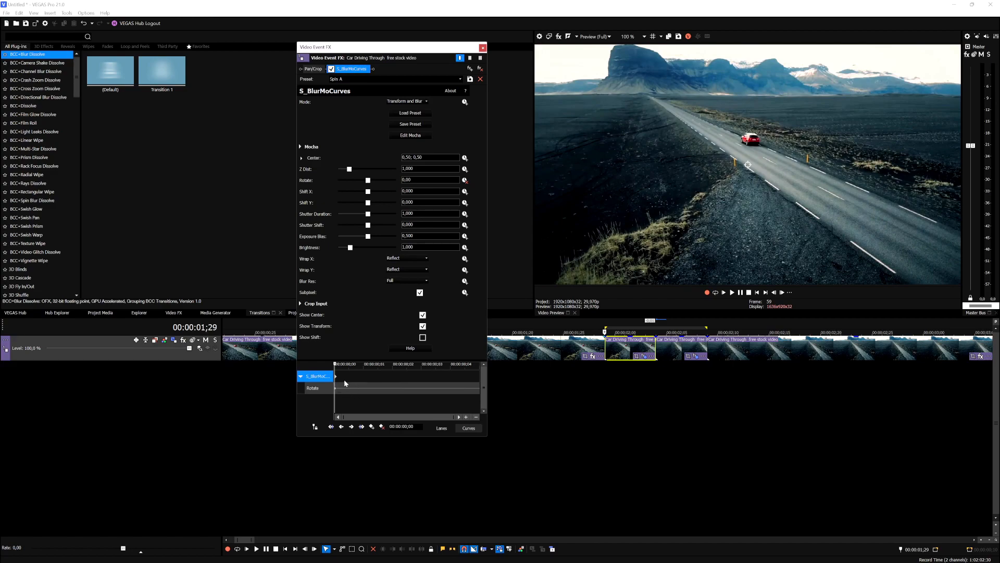
{"action": "left_click", "coordinate": [315, 427]}
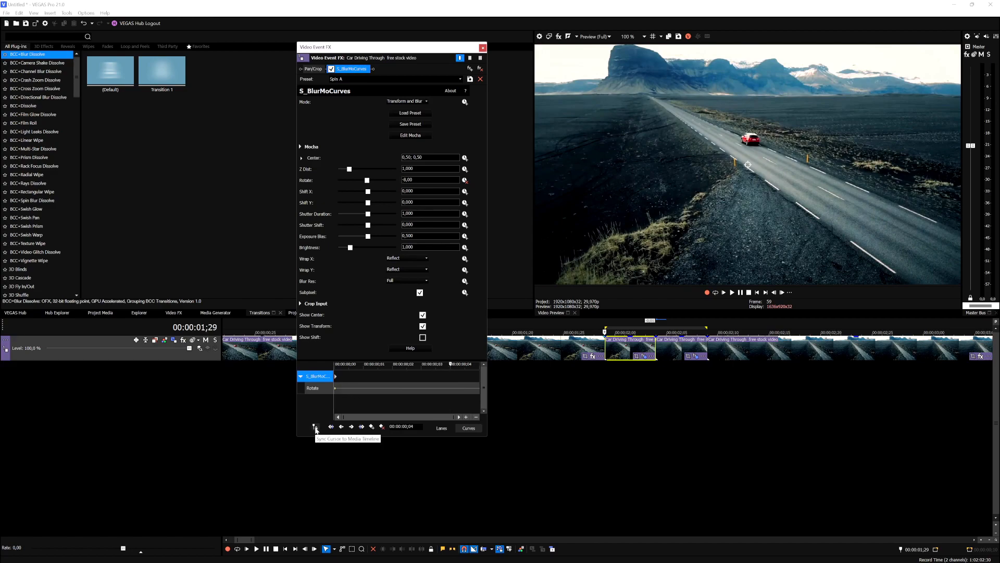
{"action": "left_click", "coordinate": [315, 427]}
Step: Check the blur at several frames, then move the S_BlurMoCurves keyframe from the segment's start to its end
{"action": "left_click", "coordinate": [366, 375]}
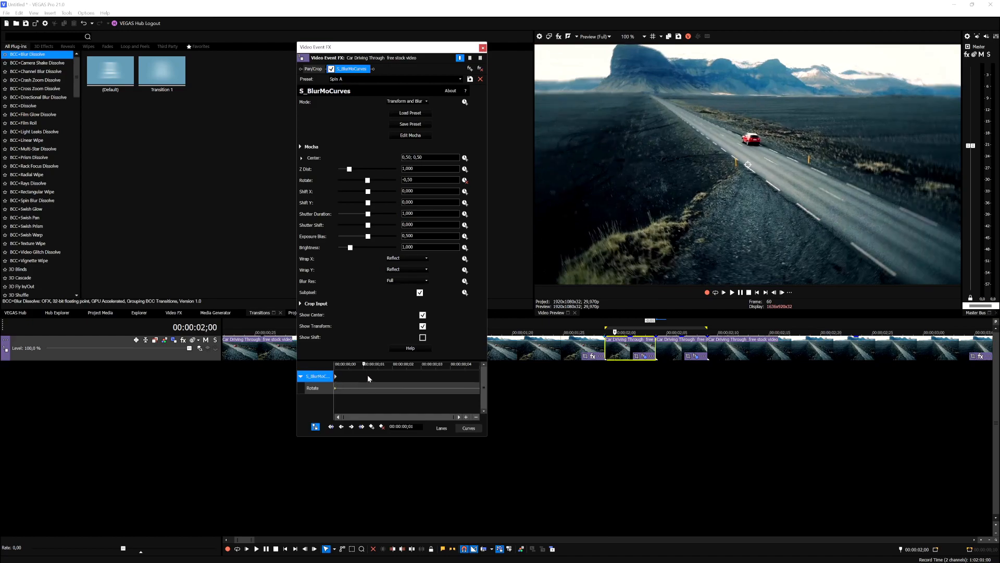
{"action": "left_click", "coordinate": [387, 376]}
{"action": "left_click", "coordinate": [436, 373]}
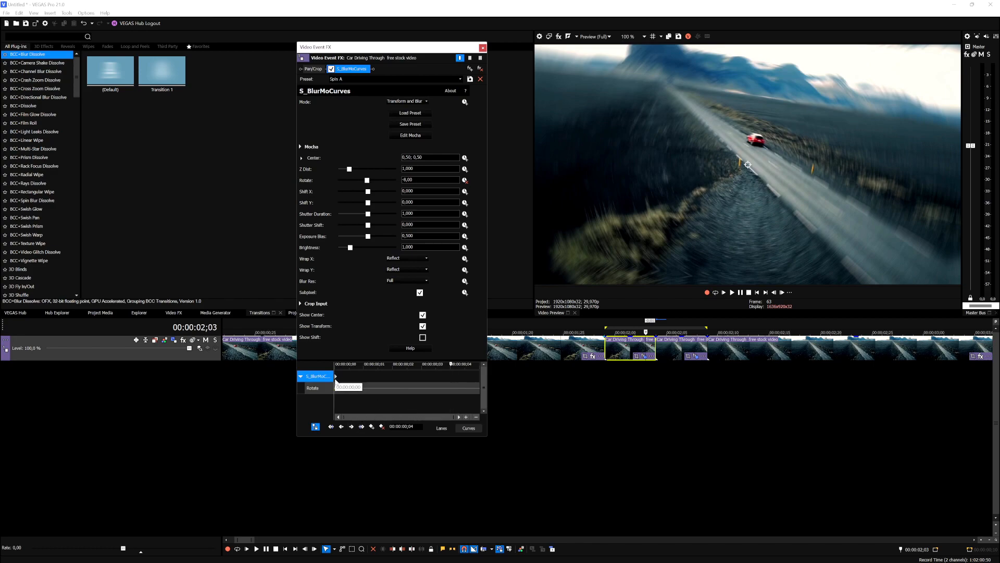
{"action": "left_click_drag", "start_coordinate": [335, 377], "coordinate": [484, 379]}
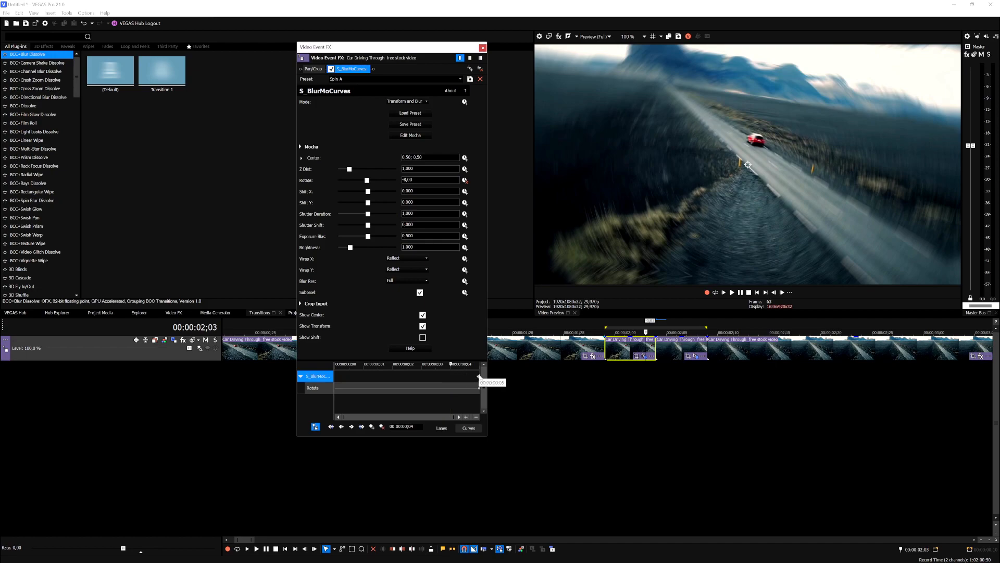
Step: Play the transition from 00:00:01;23 to check the moved keyframe's effect
{"action": "left_click", "coordinate": [539, 349]}
{"action": "key", "text": "space"}
{"action": "key", "text": "space"}
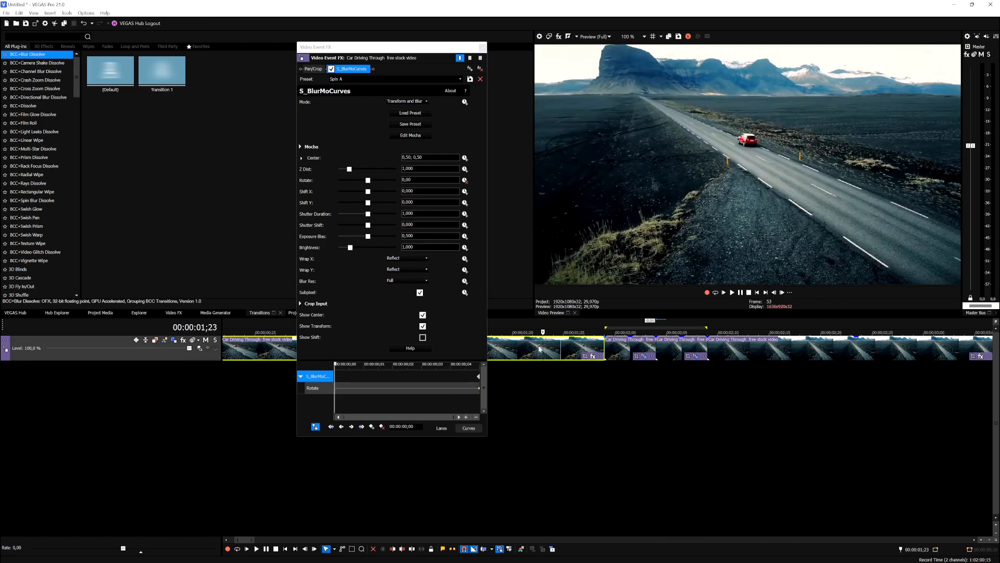